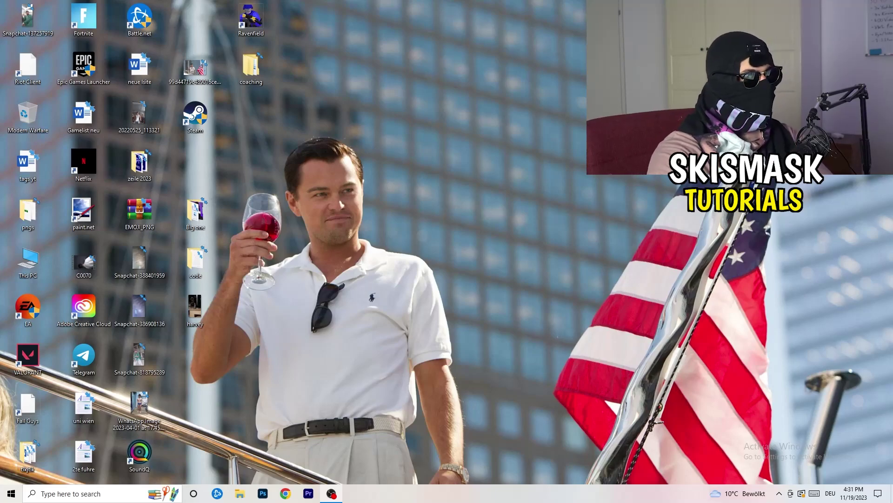
# - Launch NVIDIA Control Panel from the desktop context menu to reach Change Resolution
pyautogui.rightClick(480, 166)
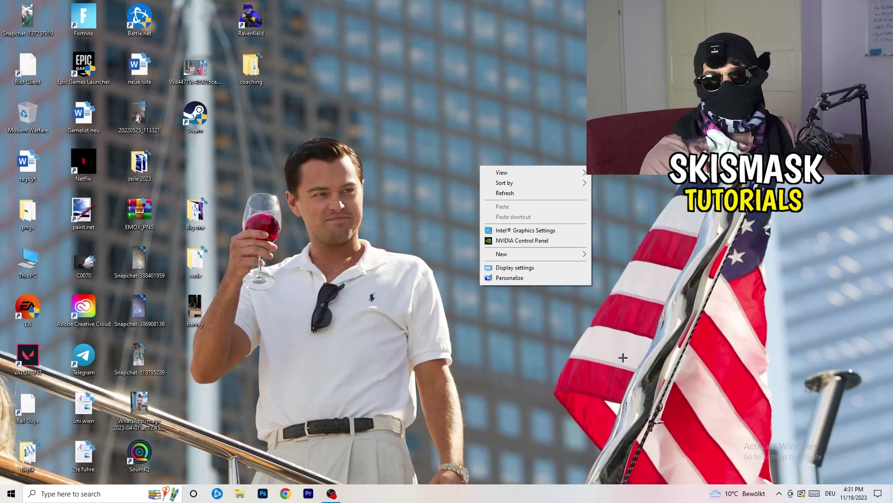
pyautogui.click(623, 325)
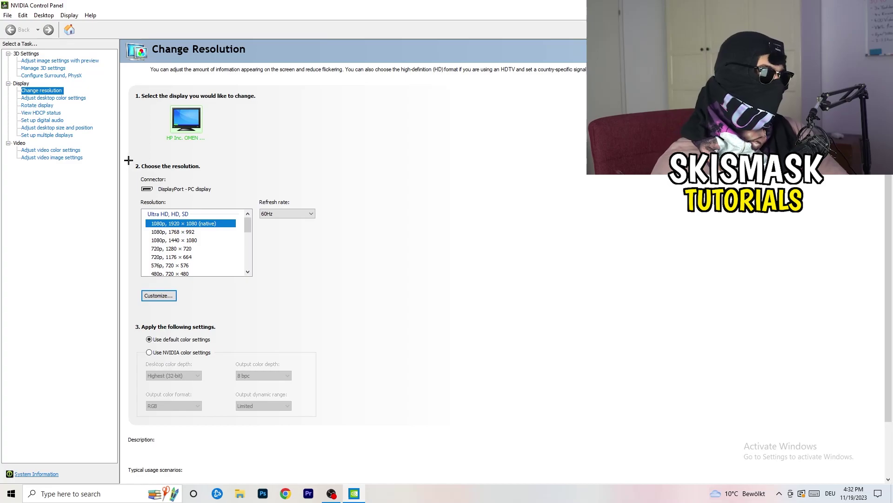
# - Start a new custom resolution and enter 1440 × 1040 pixels
pyautogui.click(165, 295)
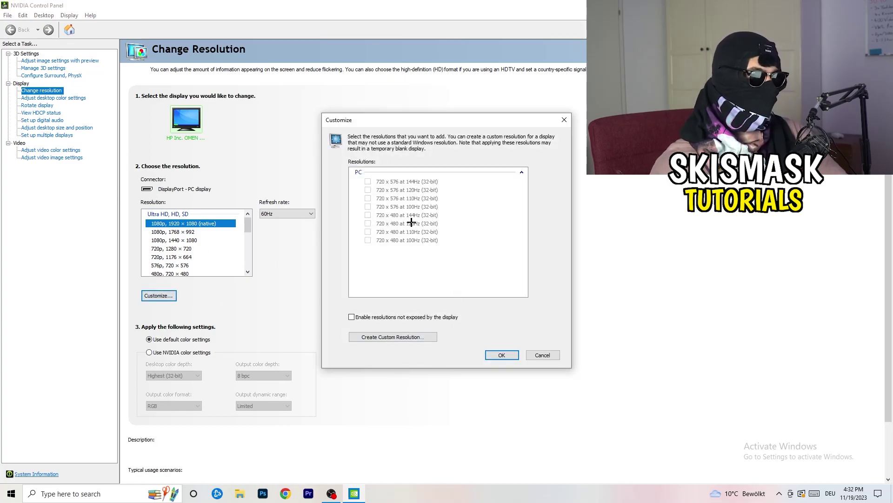
pyautogui.click(408, 336)
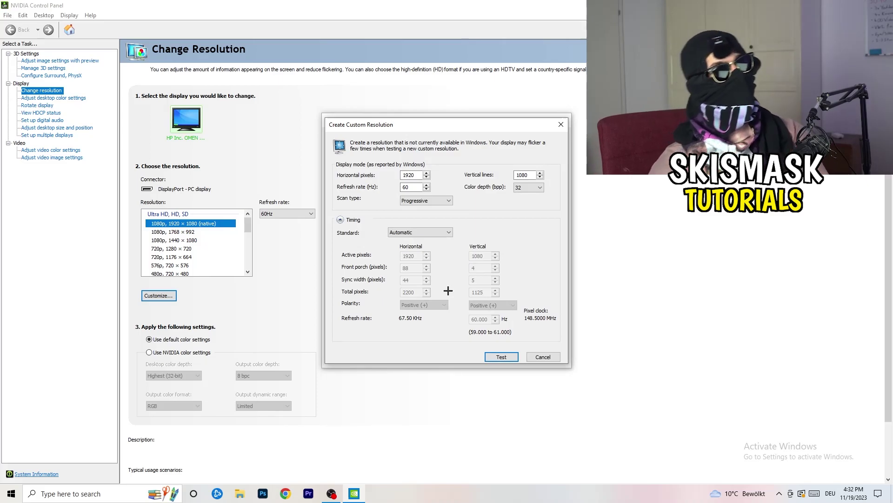
pyautogui.doubleClick(417, 175)
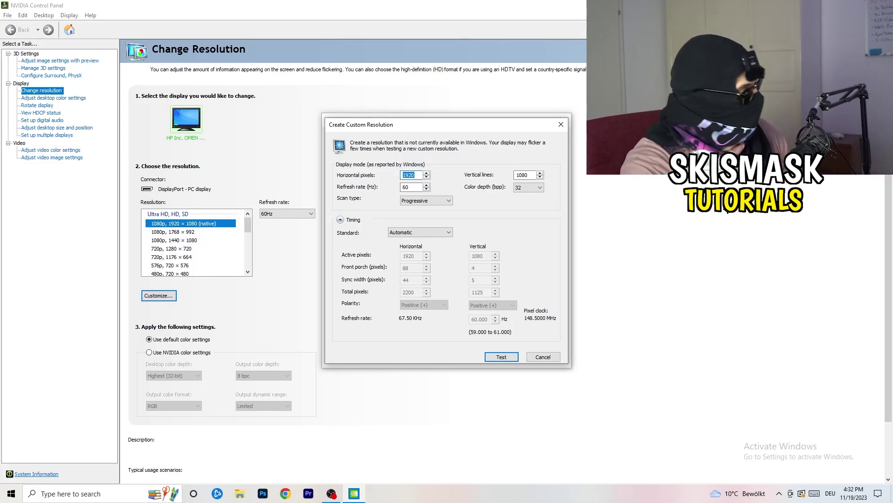
pyautogui.write('1140')
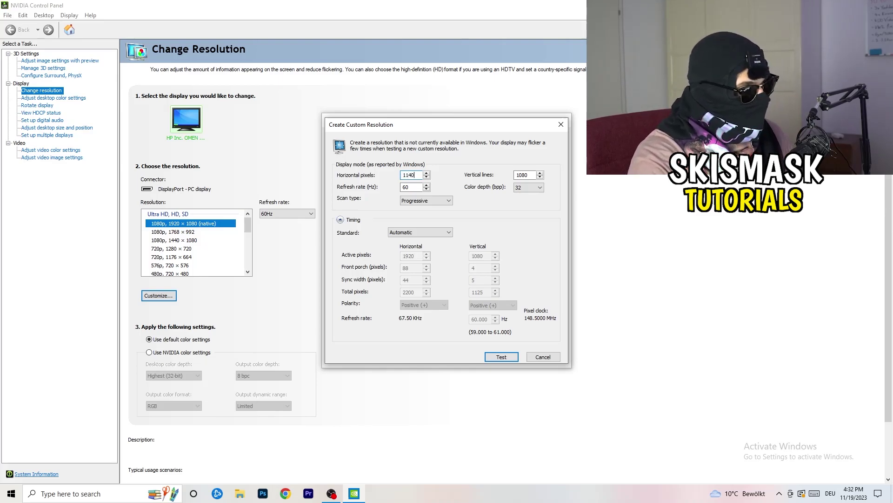
pyautogui.press('BackSpace')
pyautogui.press('BackSpace')
pyautogui.press('BackSpace')
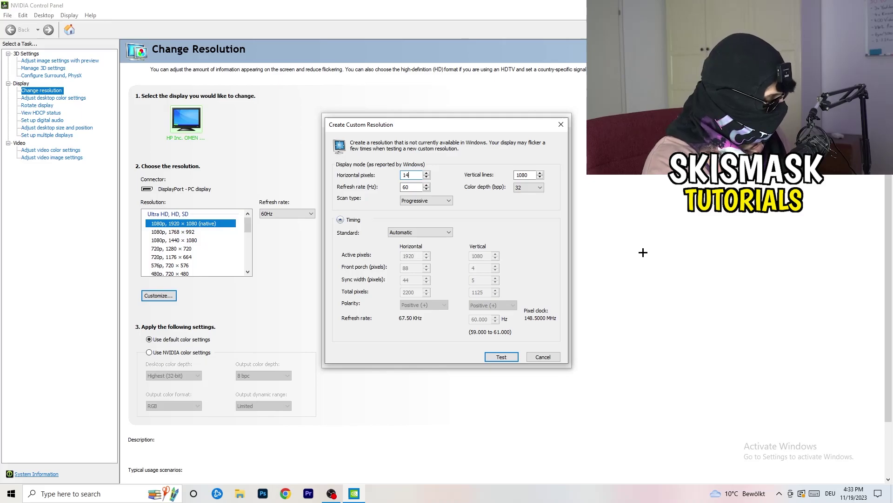
pyautogui.write('440')
pyautogui.doubleClick(522, 175)
pyautogui.write('10')
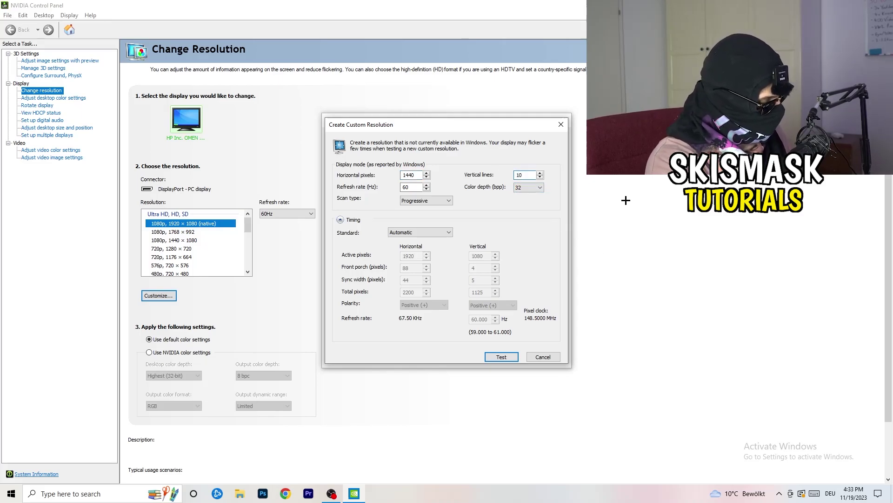
pyautogui.write('40')
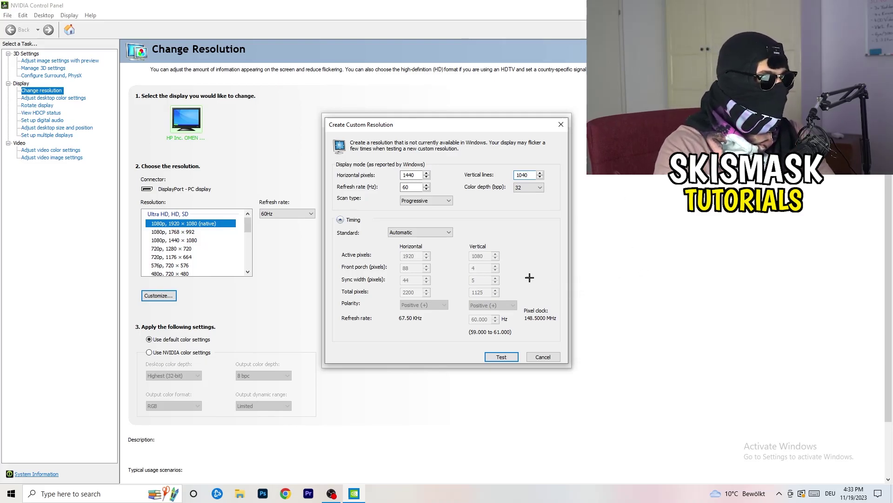
# - Keep Progressive scan type and set the timing standard to CVT reduced blank
pyautogui.click(425, 200)
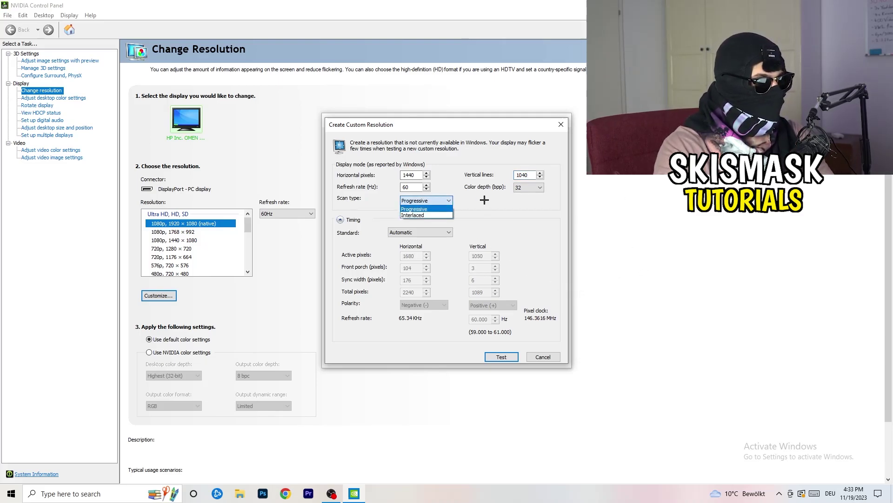
pyautogui.click(489, 228)
pyautogui.click(431, 232)
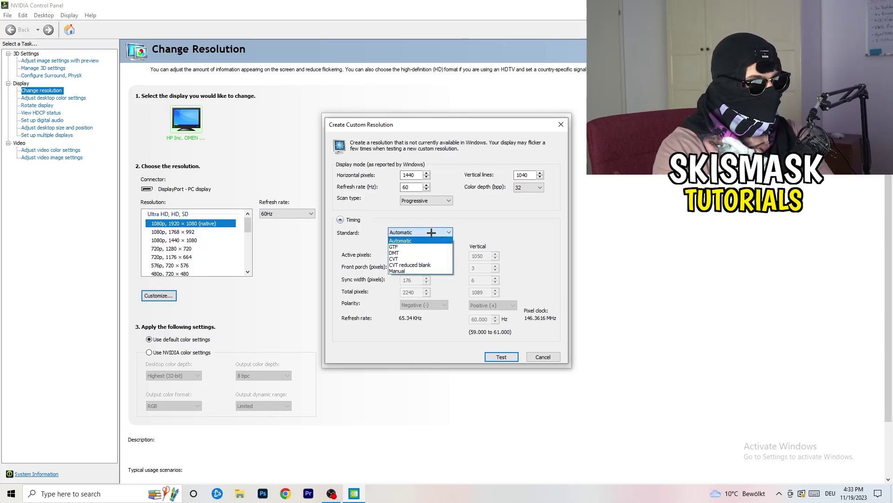
pyautogui.click(491, 236)
pyautogui.click(447, 233)
pyautogui.click(521, 232)
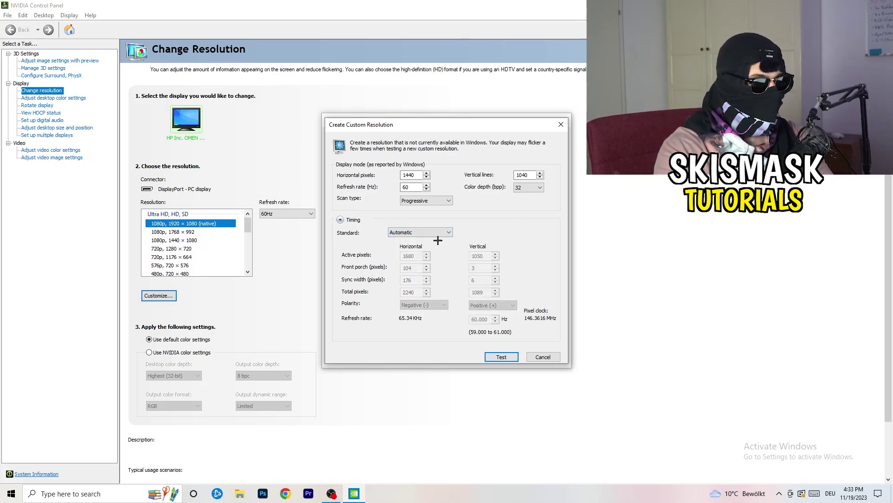
pyautogui.click(419, 232)
pyautogui.click(421, 254)
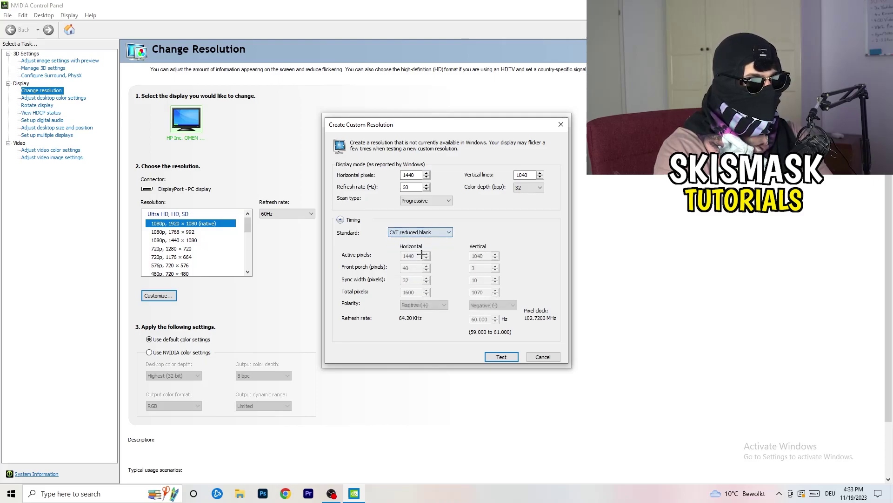
# - Close both custom resolution windows and NVIDIA Control Panel, then launch Windows Settings
pyautogui.click(563, 122)
pyautogui.click(565, 120)
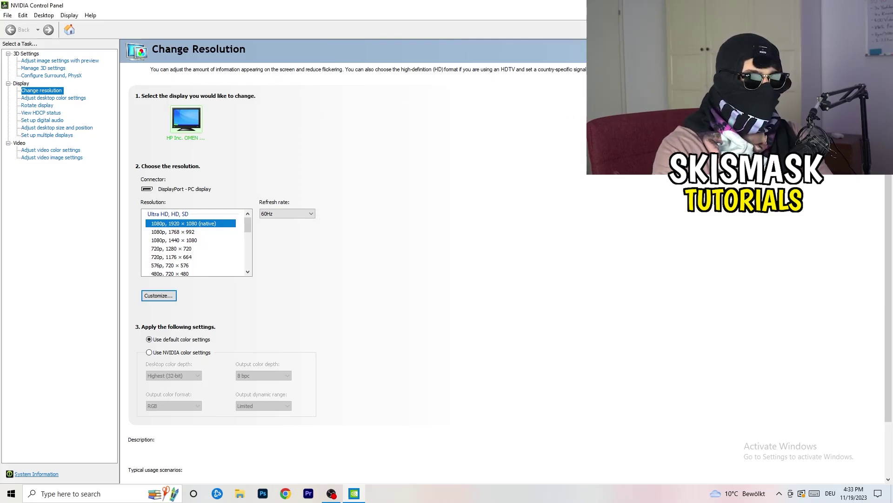
pyautogui.hotkey('alt', 'F4')
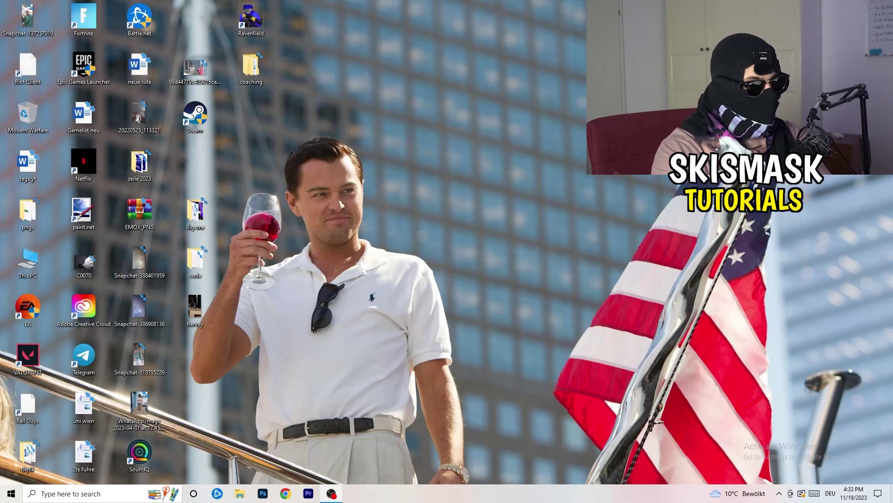
pyautogui.click(11, 493)
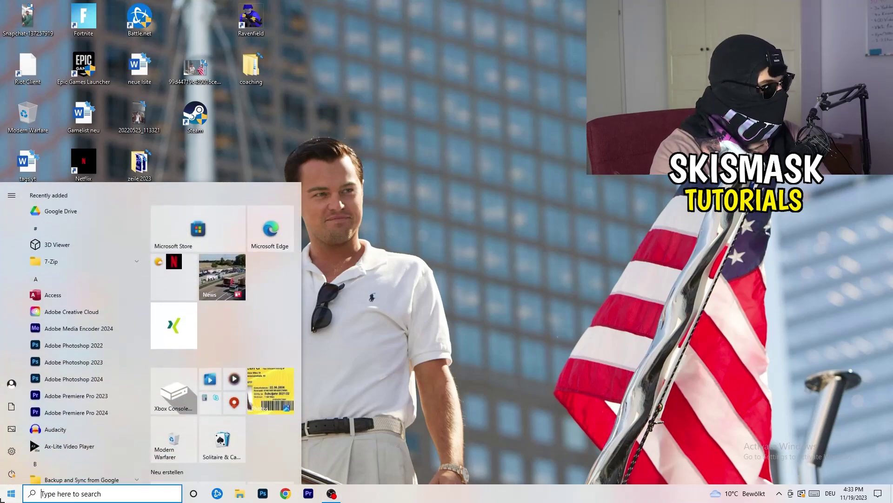
pyautogui.click(13, 450)
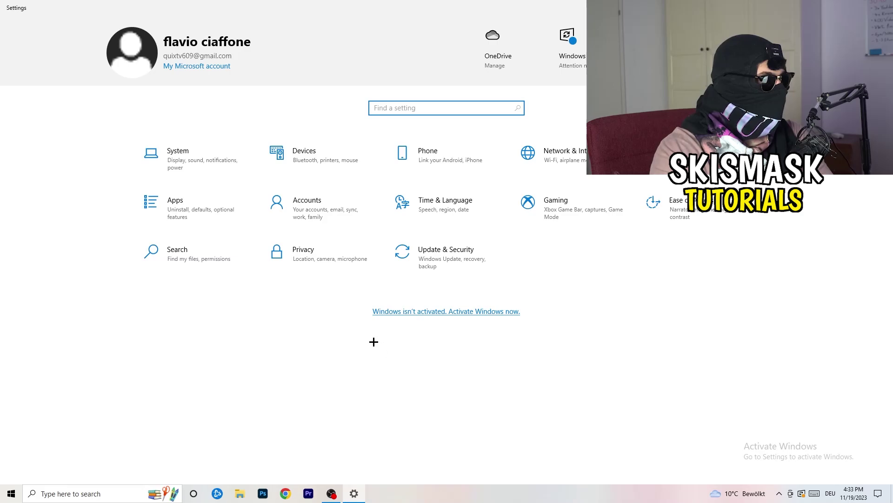
# - In System display settings, confirm 1920 × 1080 resolution and keep text scaling at 100%
pyautogui.click(198, 169)
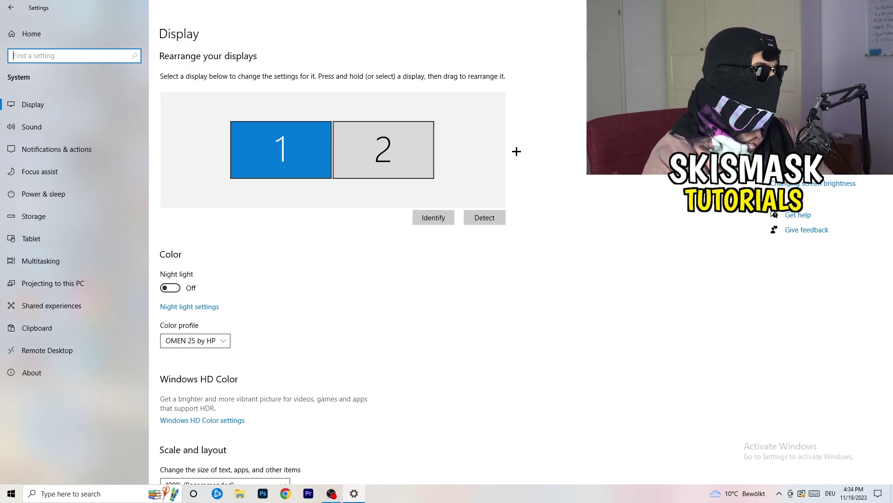
pyautogui.scroll(-5, 300, 230)
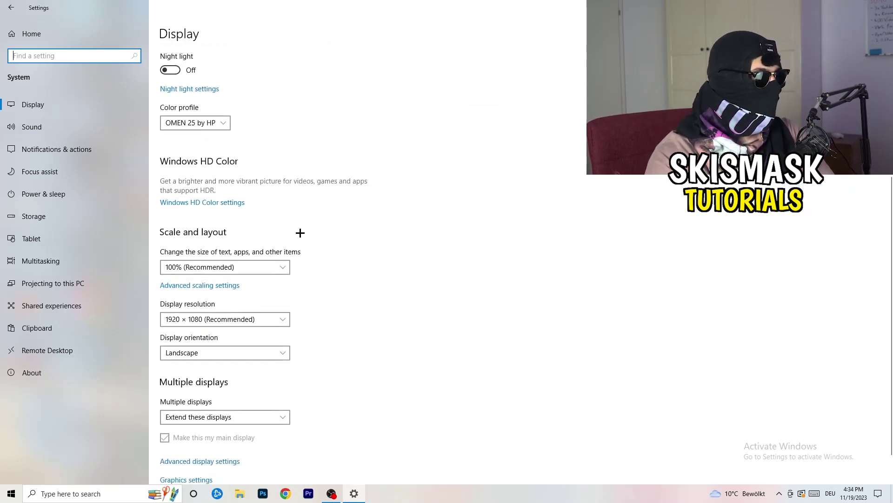
pyautogui.click(209, 123)
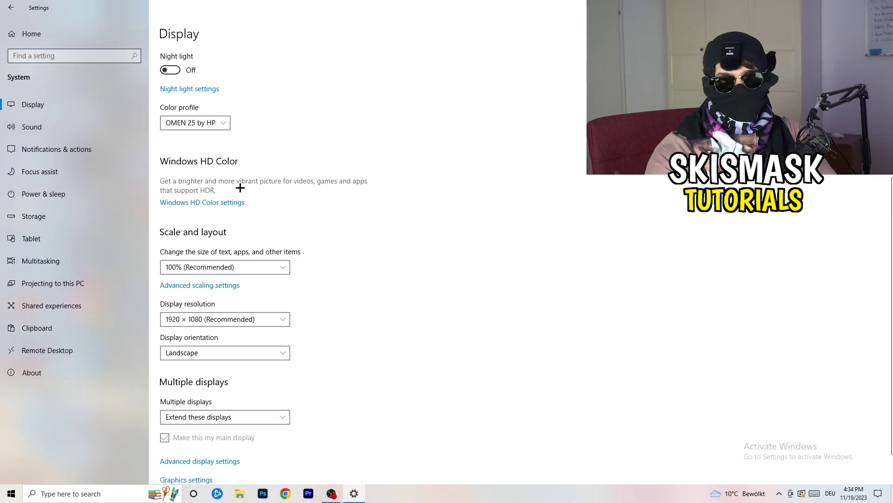
pyautogui.scroll(-1, 218, 197)
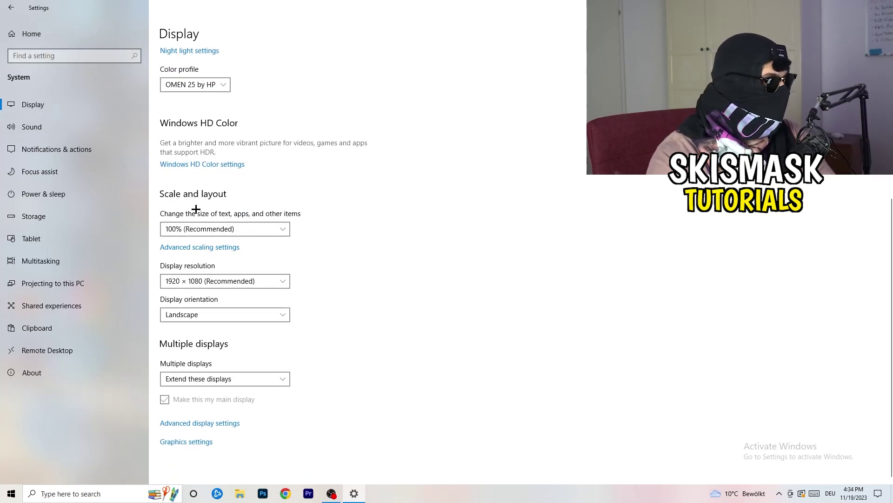
pyautogui.click(275, 229)
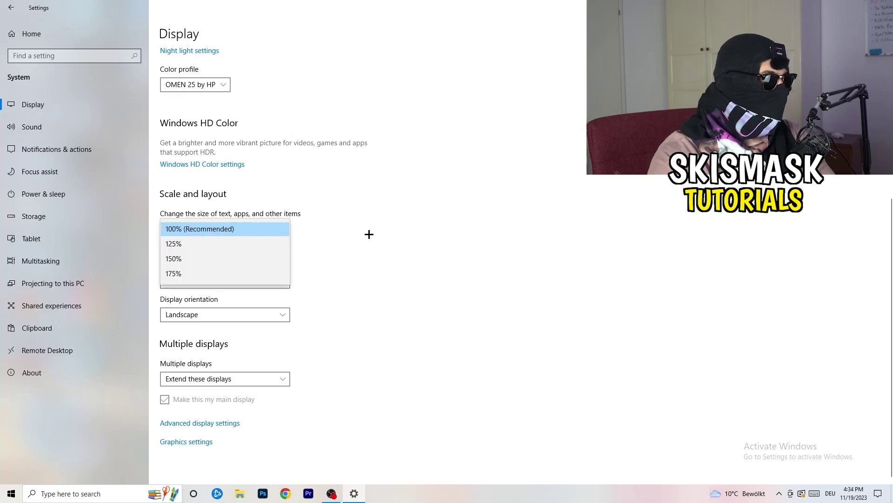
pyautogui.click(438, 218)
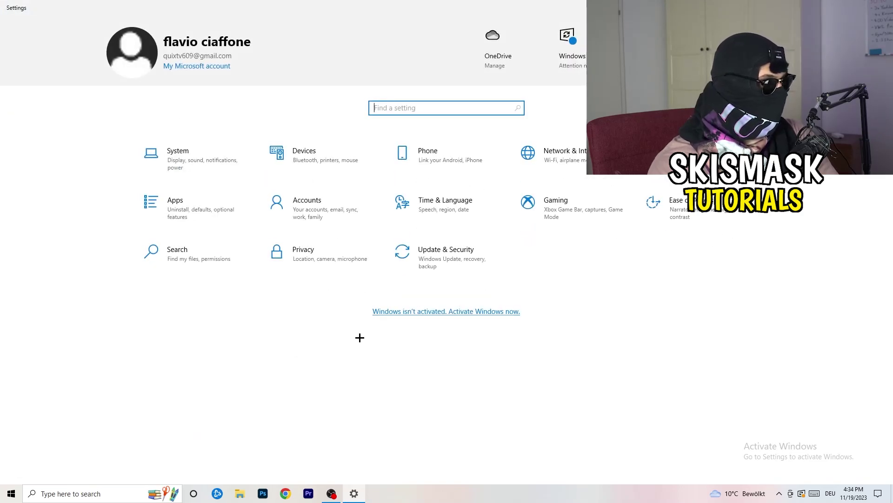
# - Go to Gaming settings, landing on the Xbox Game Bar page
pyautogui.click(594, 221)
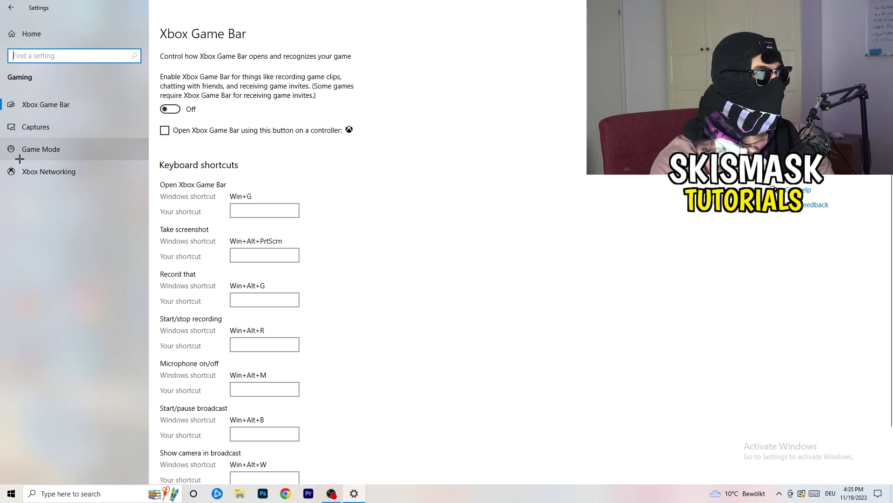
pyautogui.click(52, 149)
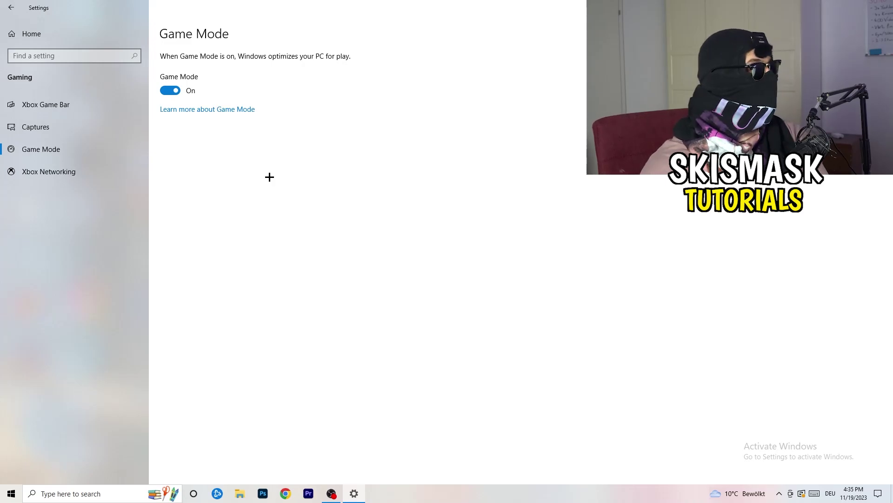
# - Close Settings and set the Steam shortcut to Windows 8 compatibility, run as administrator
pyautogui.hotkey('alt', 'F4')
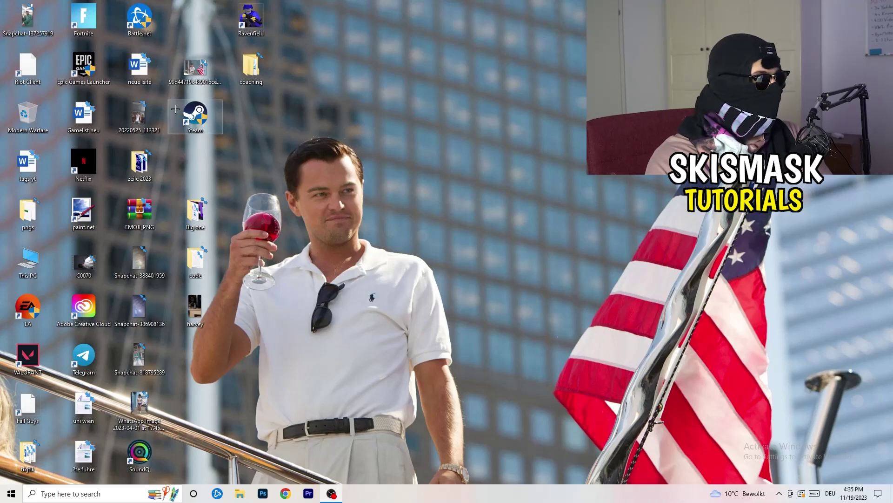
pyautogui.moveTo(195, 119); pyautogui.dragTo(474, 190)
pyautogui.rightClick(478, 161)
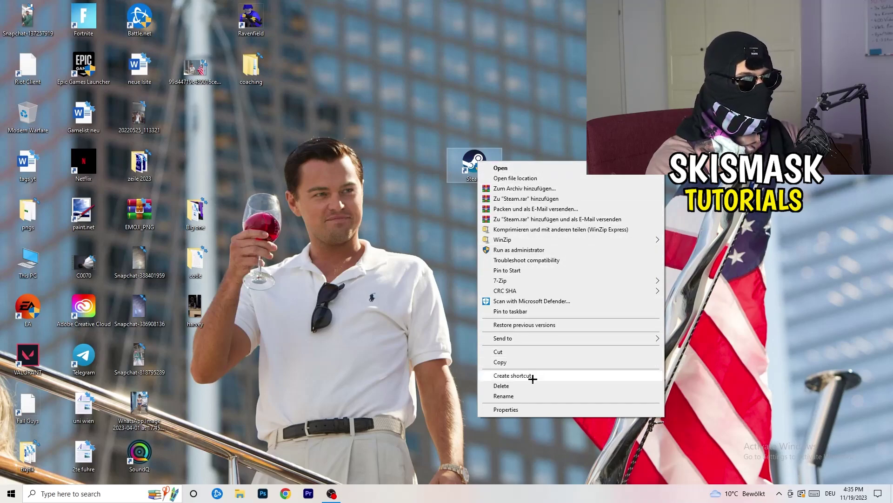
pyautogui.click(537, 409)
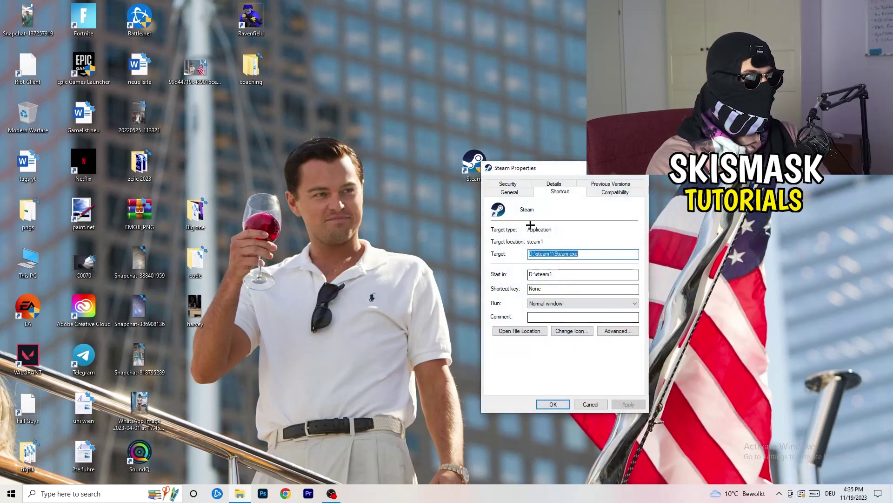
pyautogui.moveTo(526, 159); pyautogui.dragTo(383, 90)
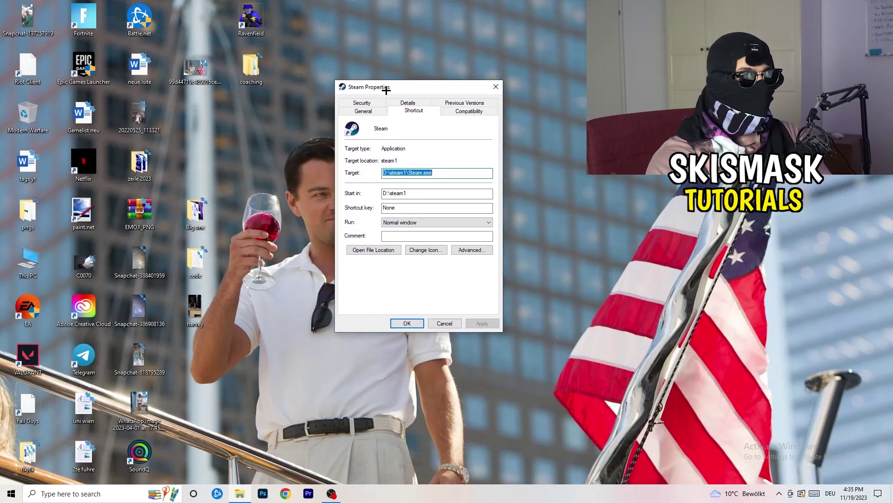
pyautogui.click(480, 112)
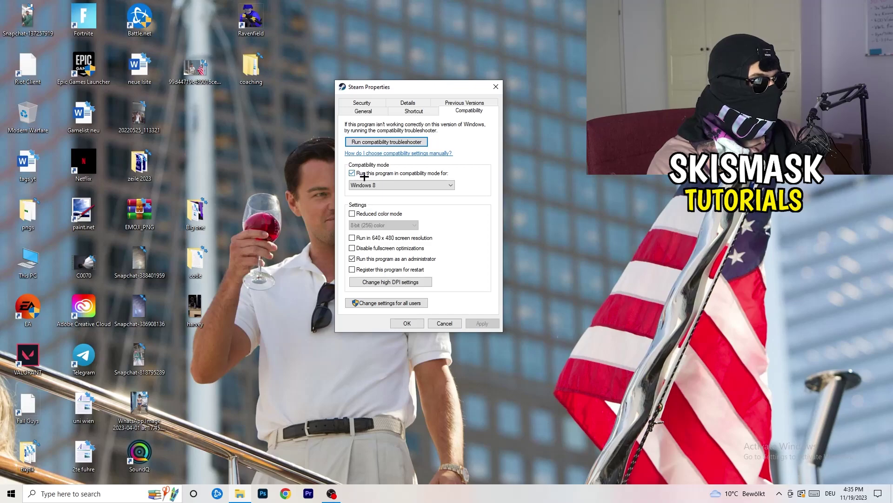
pyautogui.click(421, 184)
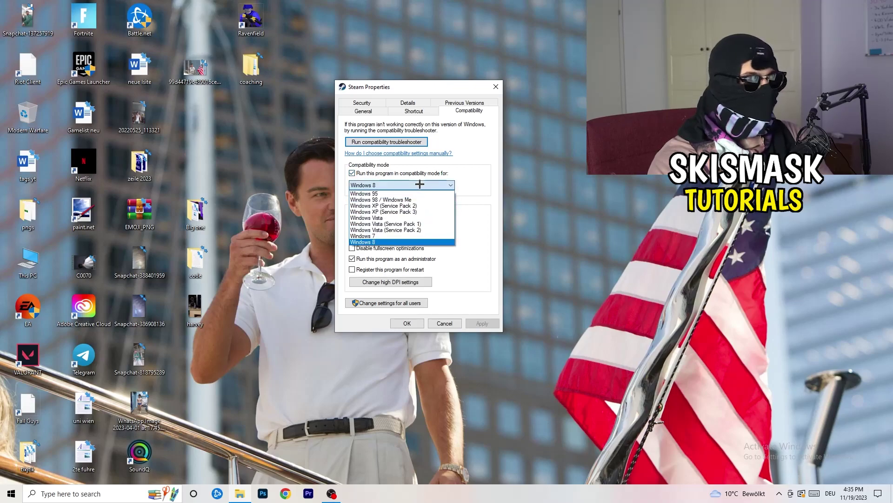
pyautogui.click(496, 177)
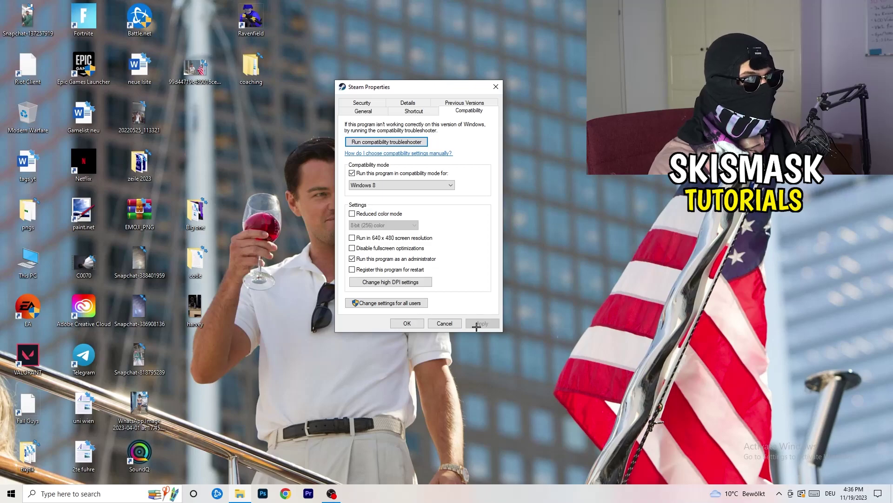
pyautogui.click(407, 323)
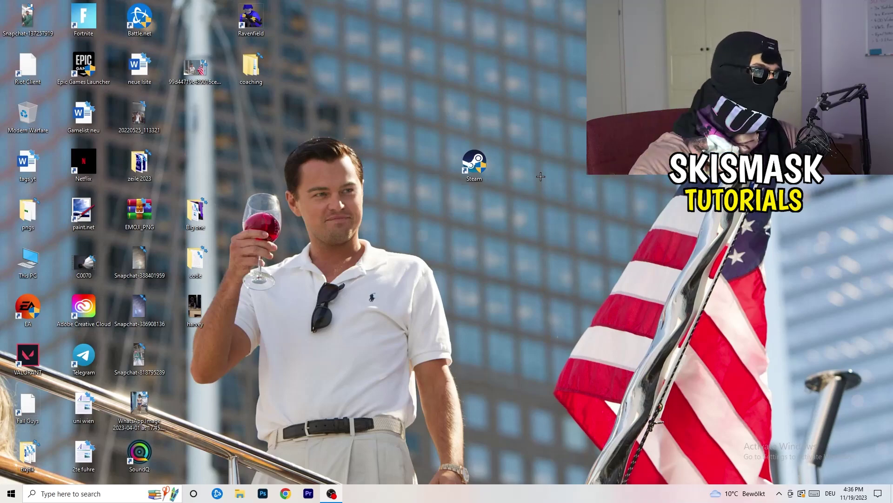
# - Recheck Steam's Windows 8 and administrator compatibility settings, then return the shortcut to its slot
pyautogui.moveTo(486, 175); pyautogui.dragTo(430, 175)
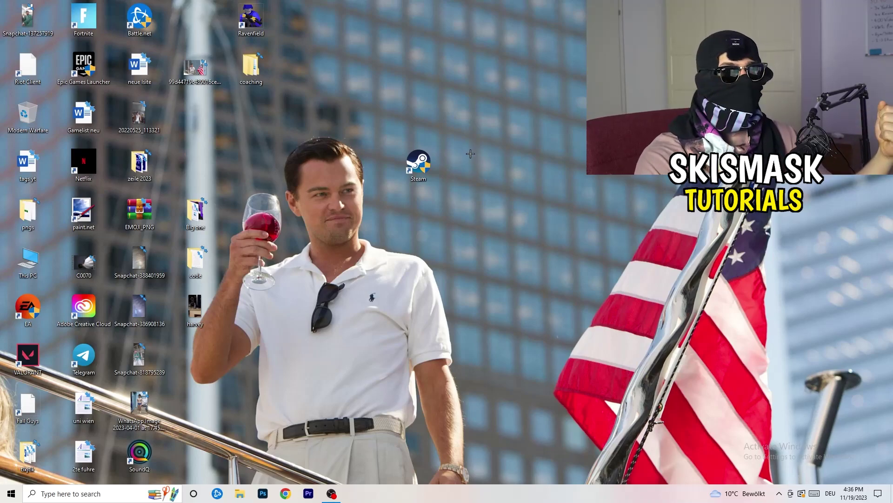
pyautogui.click(428, 164)
pyautogui.moveTo(429, 165); pyautogui.dragTo(322, 159)
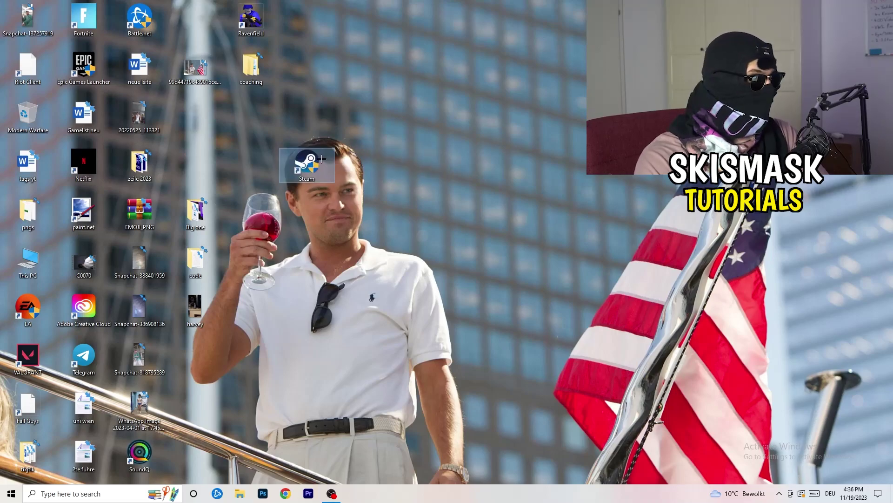
pyautogui.rightClick(308, 161)
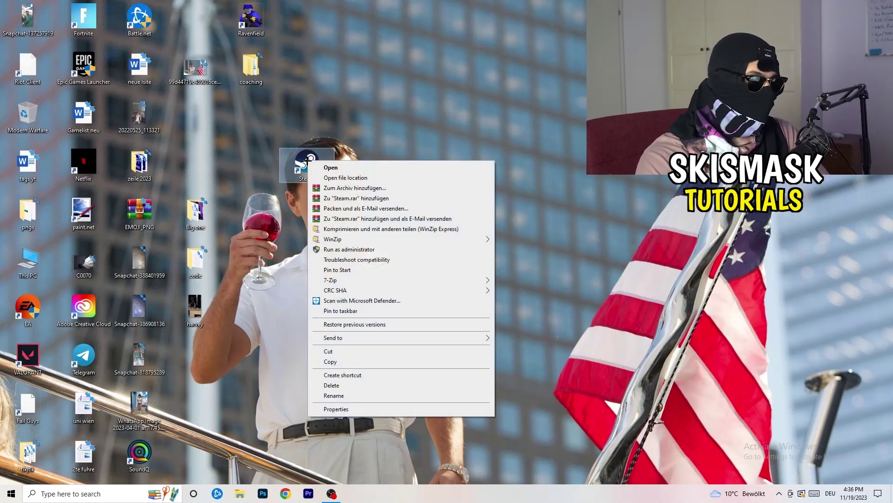
pyautogui.click(336, 409)
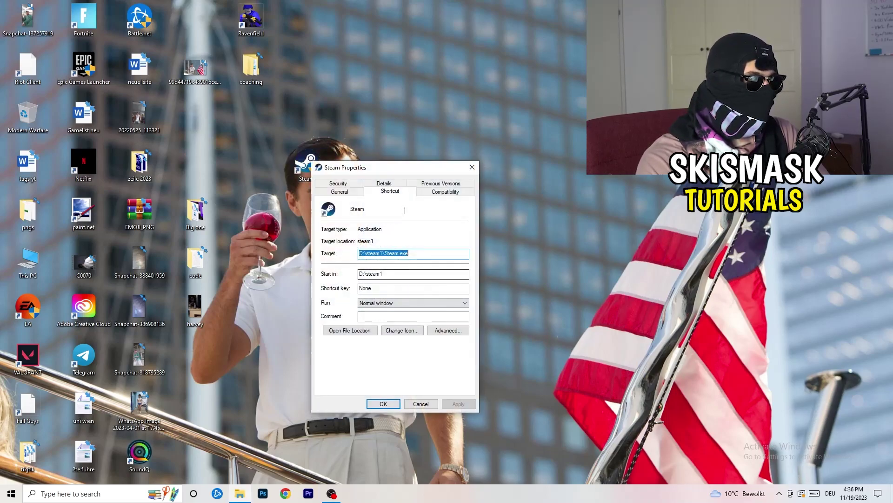
pyautogui.click(443, 190)
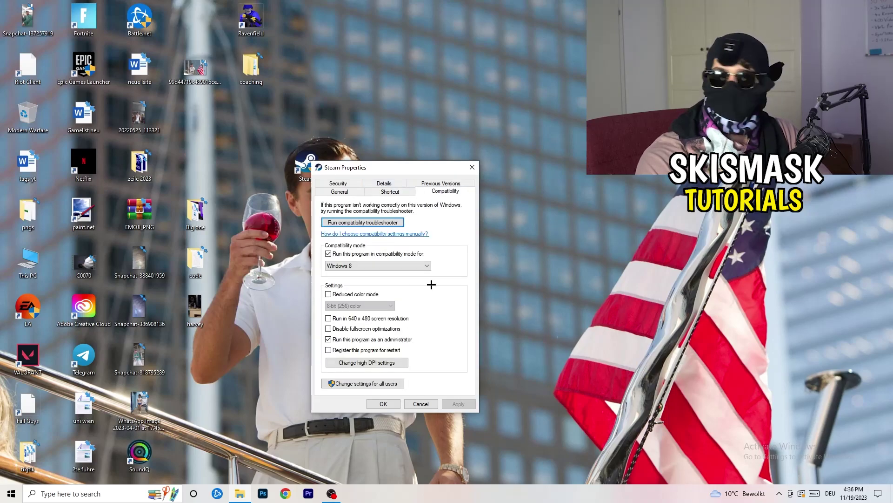
pyautogui.click(472, 167)
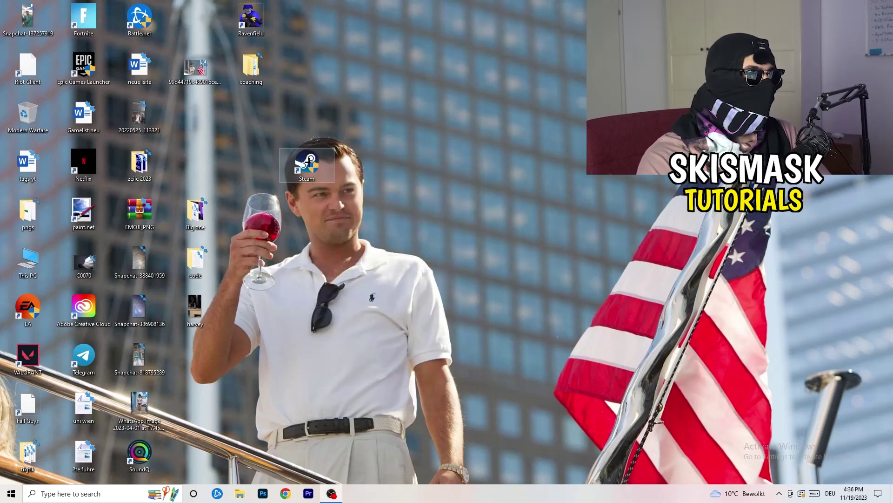
pyautogui.moveTo(196, 114); pyautogui.dragTo(195, 114)
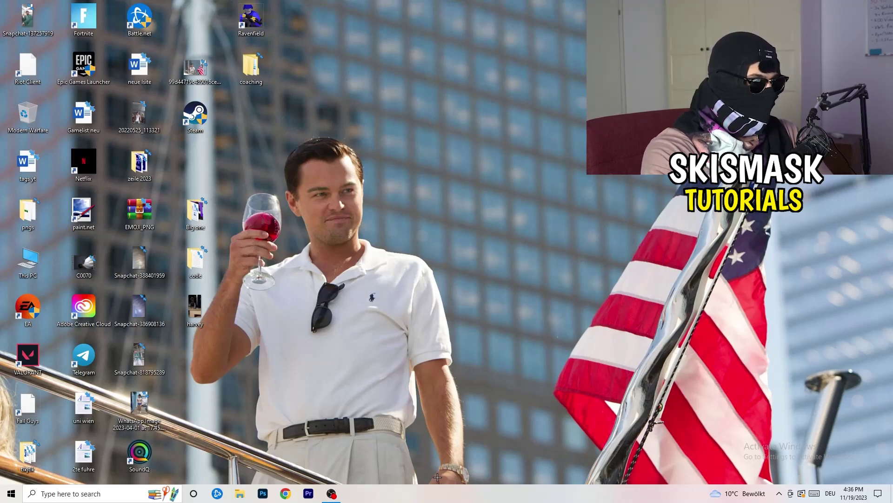
# - Launch Task Manager from the taskbar, maximize it, and show the Details process list
pyautogui.moveTo(442, 489); pyautogui.dragTo(511, 499)
pyautogui.rightClick(475, 494)
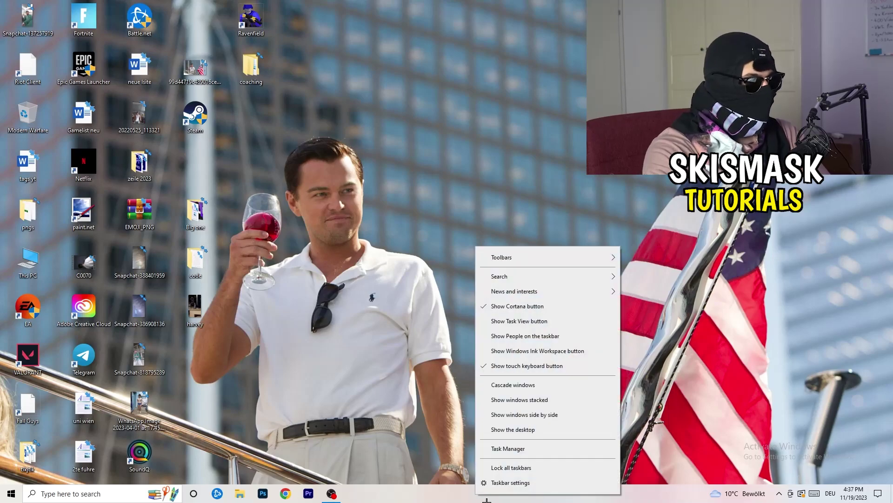
pyautogui.click(504, 448)
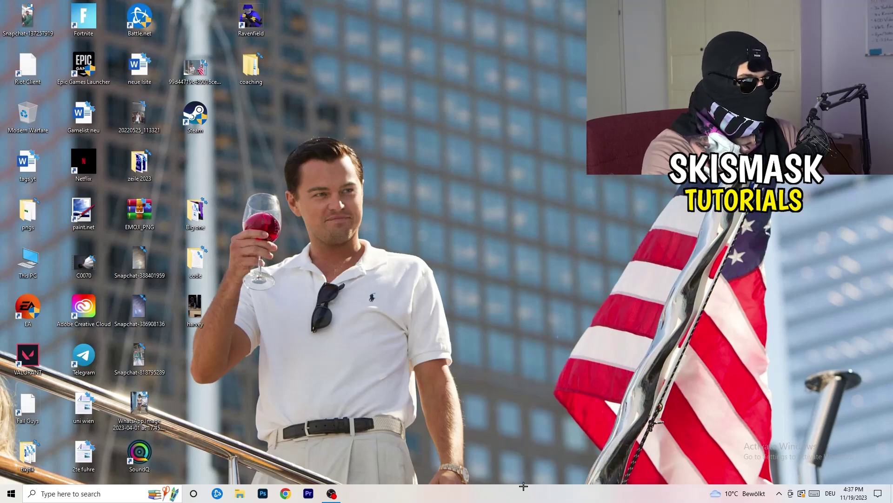
pyautogui.click(516, 17)
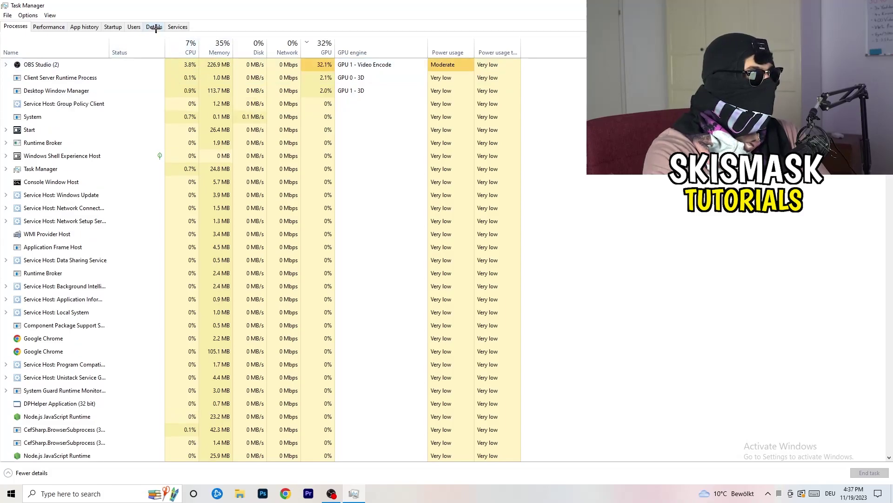
pyautogui.click(155, 27)
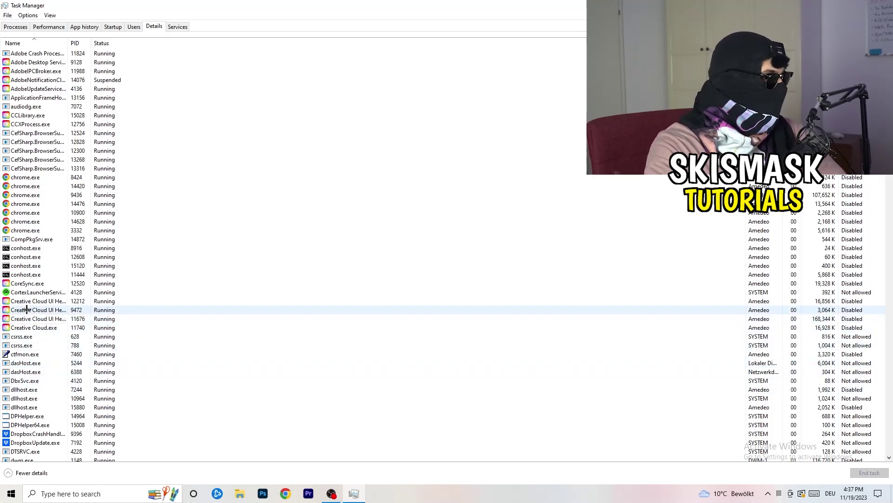
# - Show the Set priority choices for the Creative Cloud UI Helper process, currently Normal
pyautogui.rightClick(26, 310)
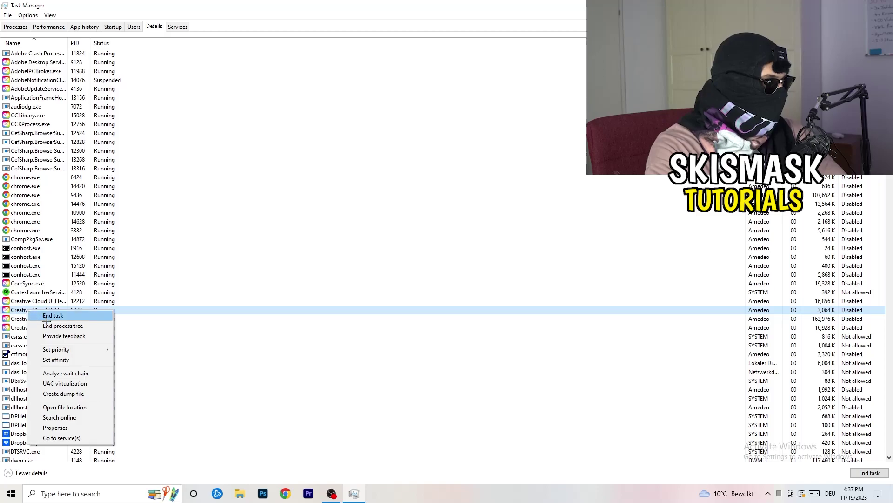
pyautogui.moveTo(109, 348)
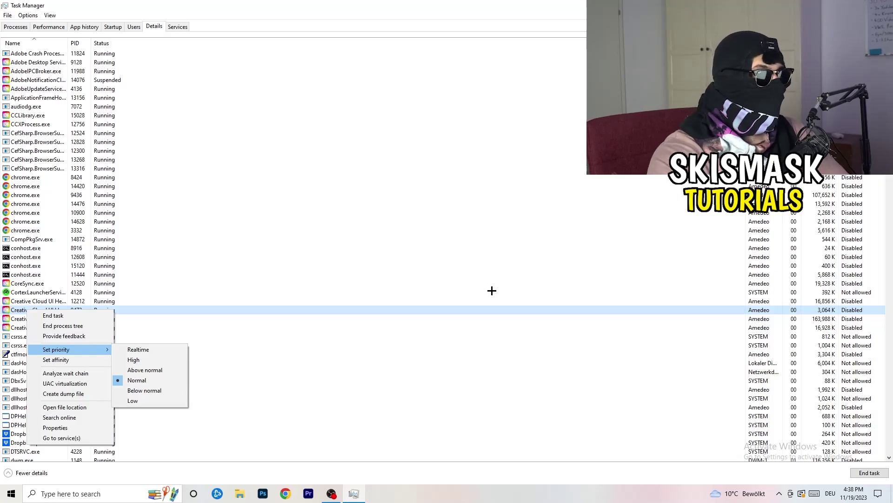
# - Dismiss the priority menu and exit Task Manager back to the desktop
pyautogui.press('Escape')
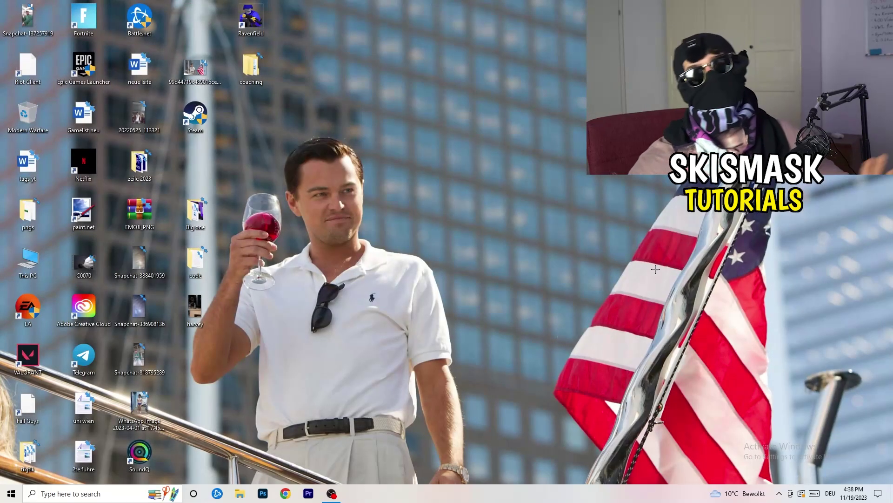